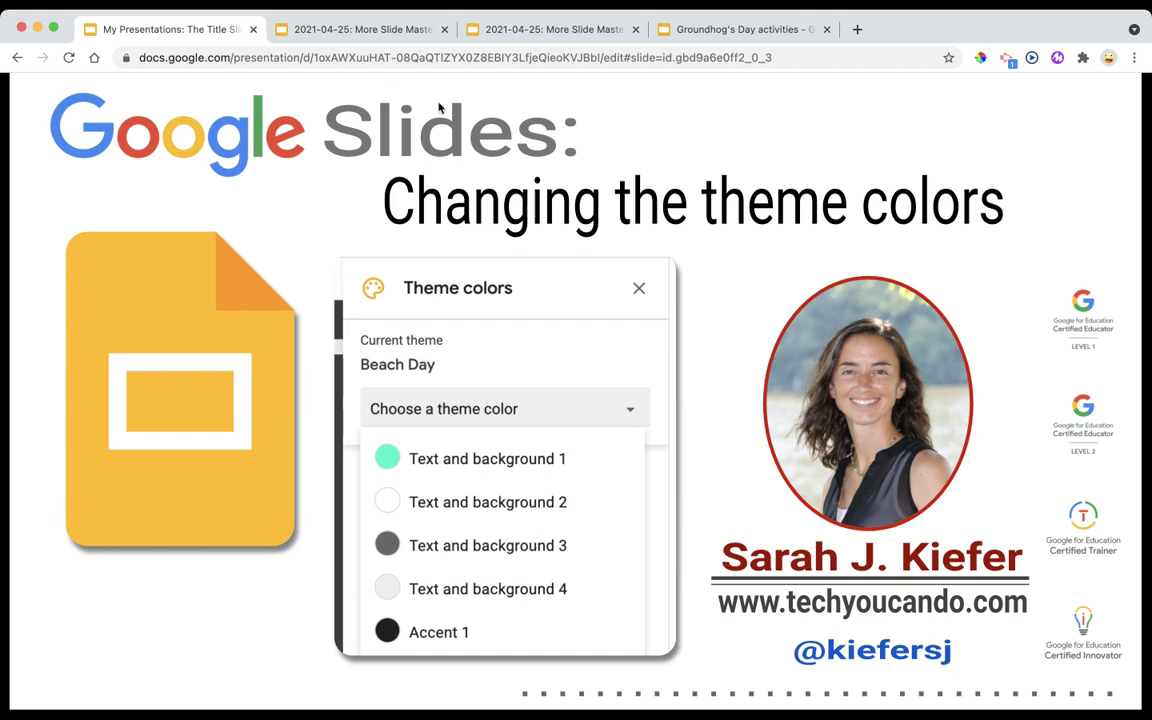
# Switch to the "2021-04-25: More Slide Master You Can Do" presentation and review the layouts offered for a new slide.
pyautogui.click(362, 33)
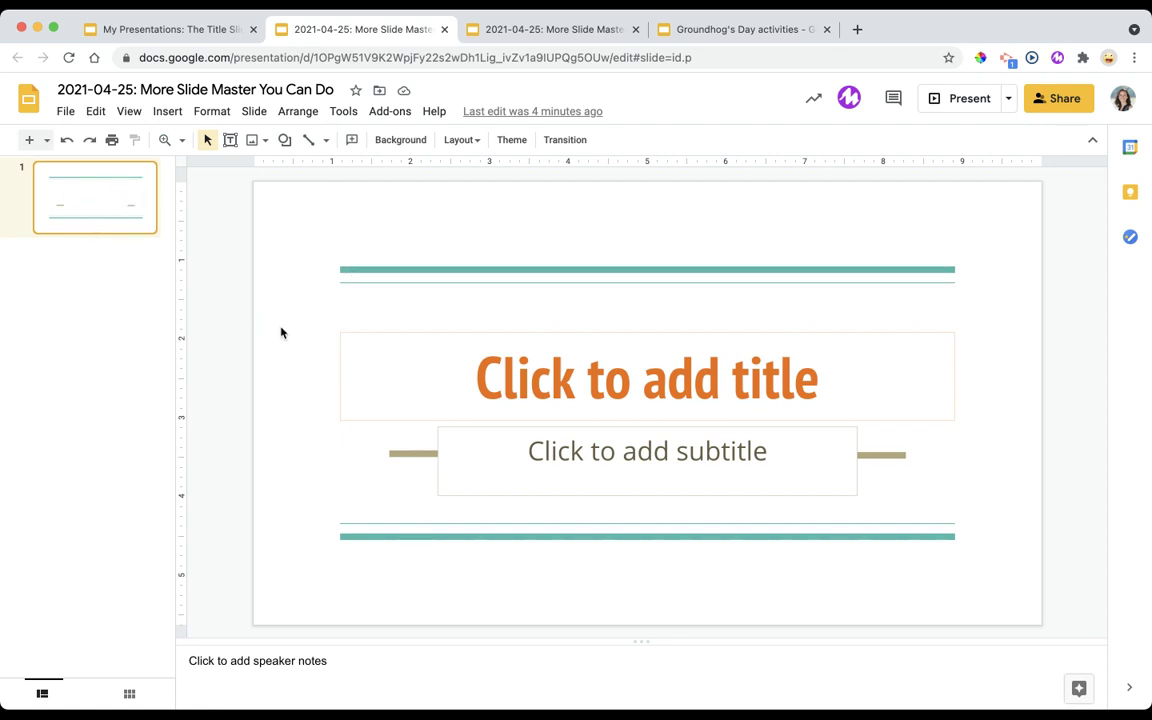
pyautogui.click(46, 141)
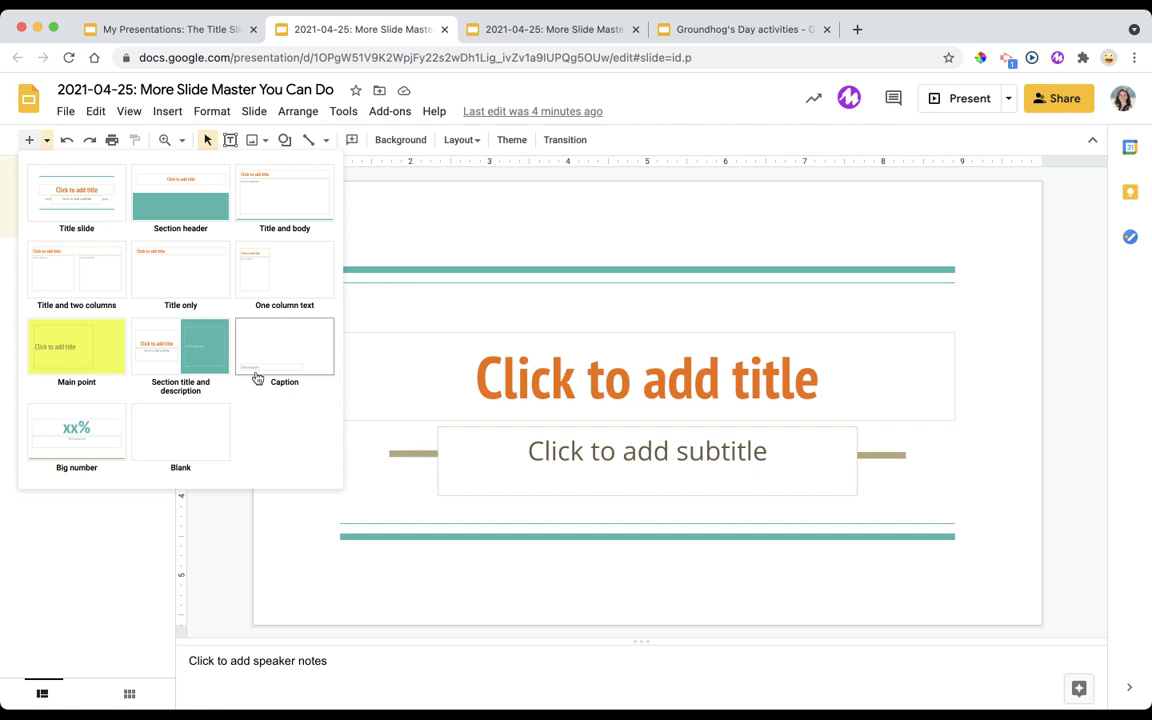
pyautogui.click(278, 528)
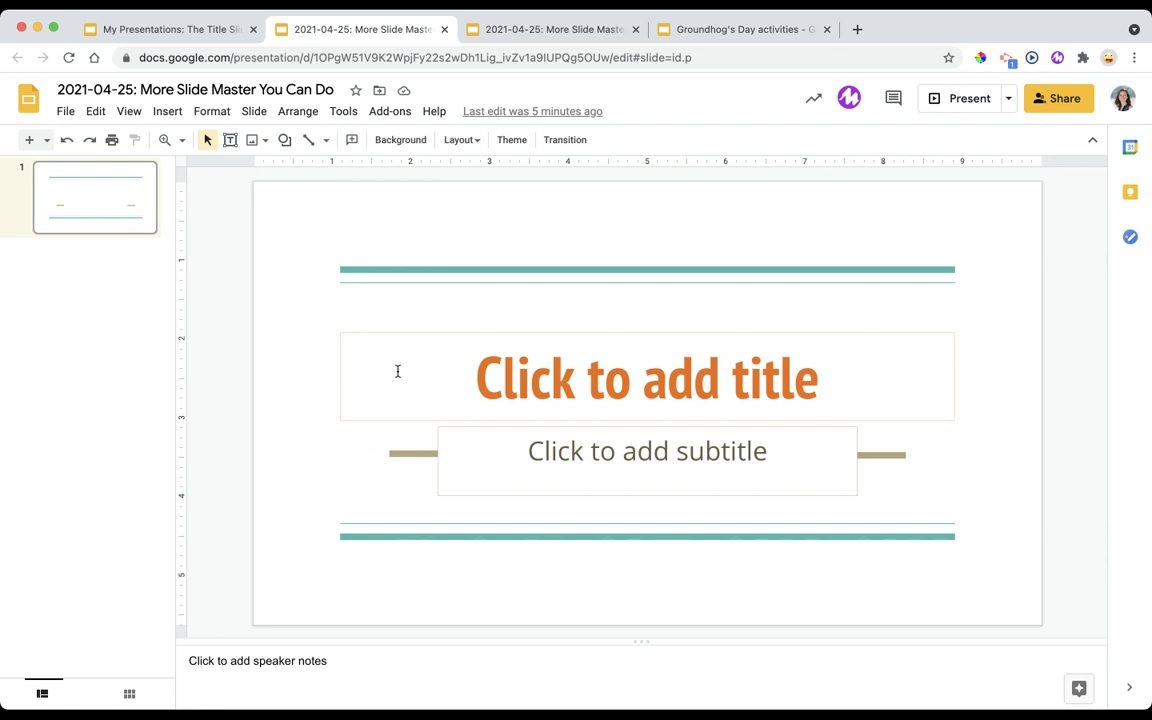
# Select the title placeholder and examine the theme colors offered for its text and its fill.
pyautogui.click(409, 334)
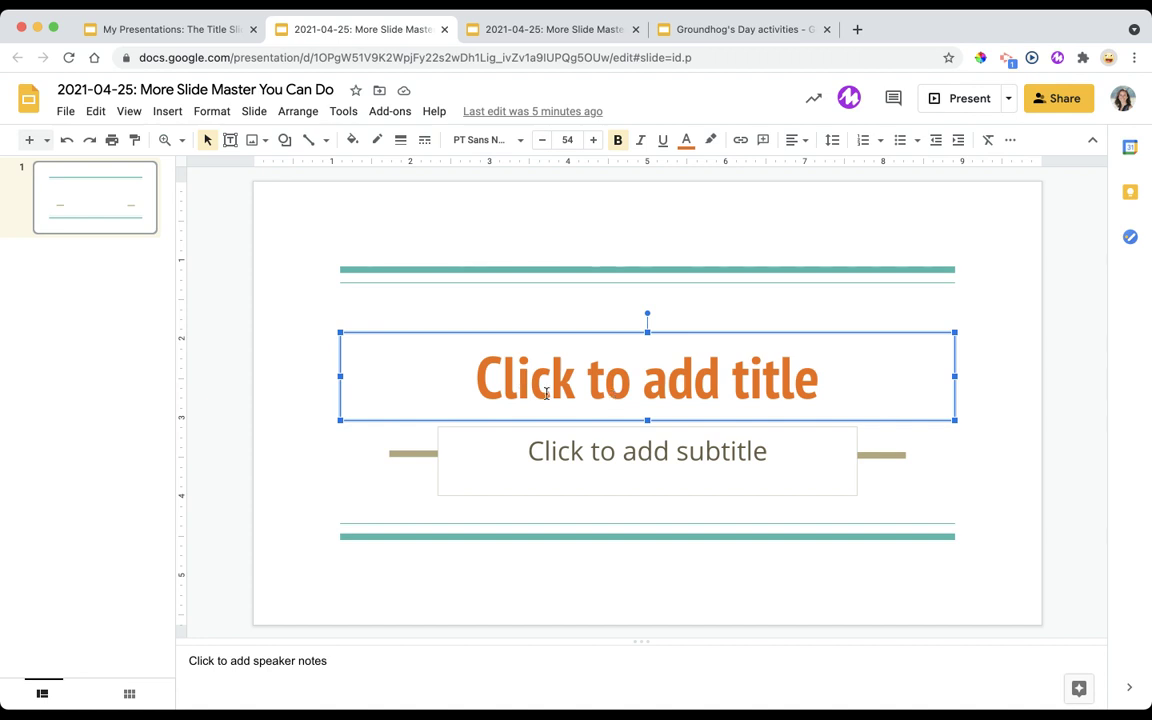
pyautogui.click(632, 393)
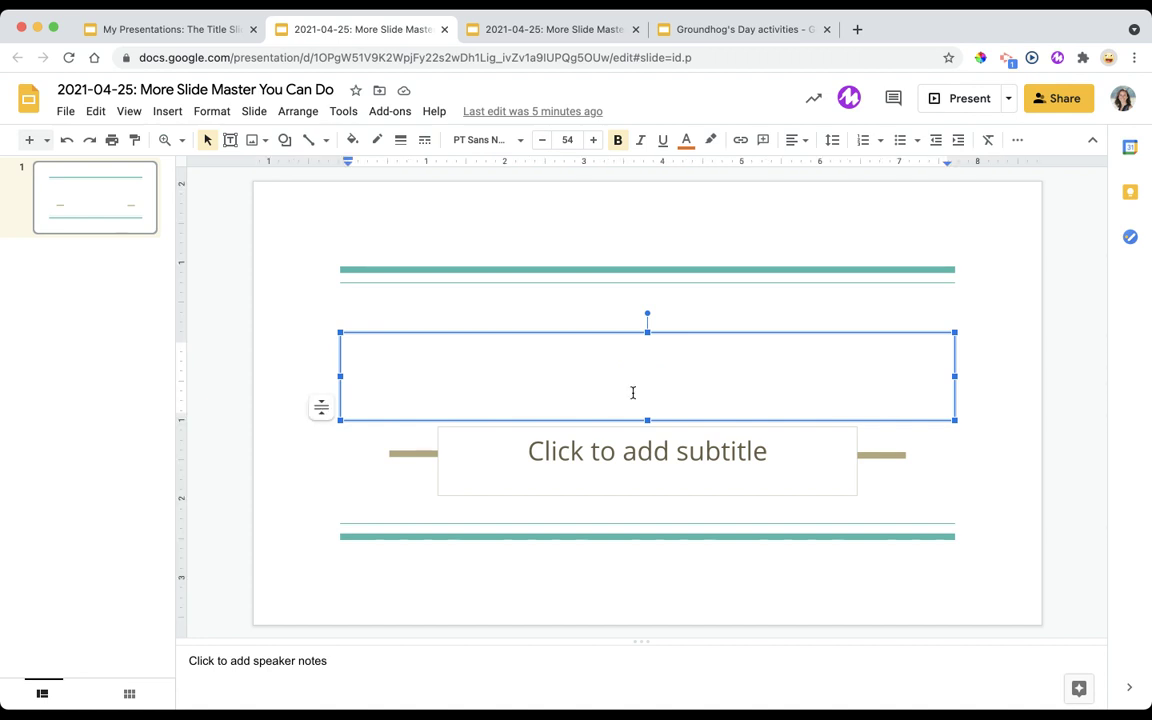
pyautogui.click(573, 320)
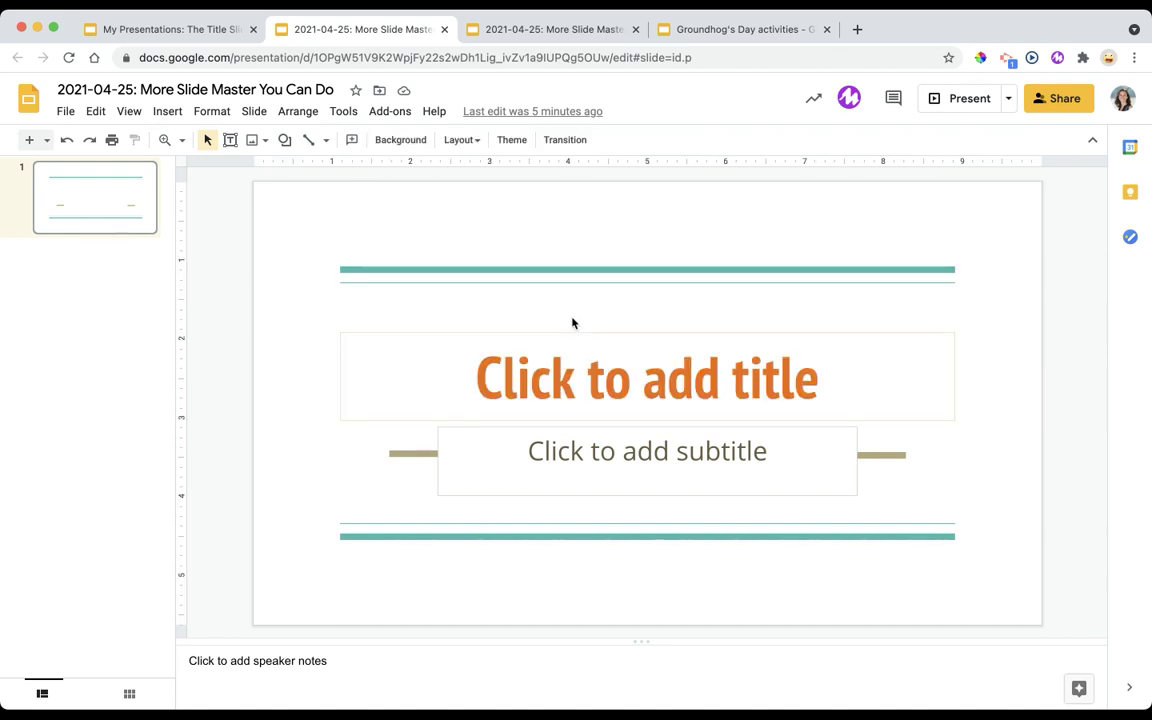
pyautogui.click(569, 330)
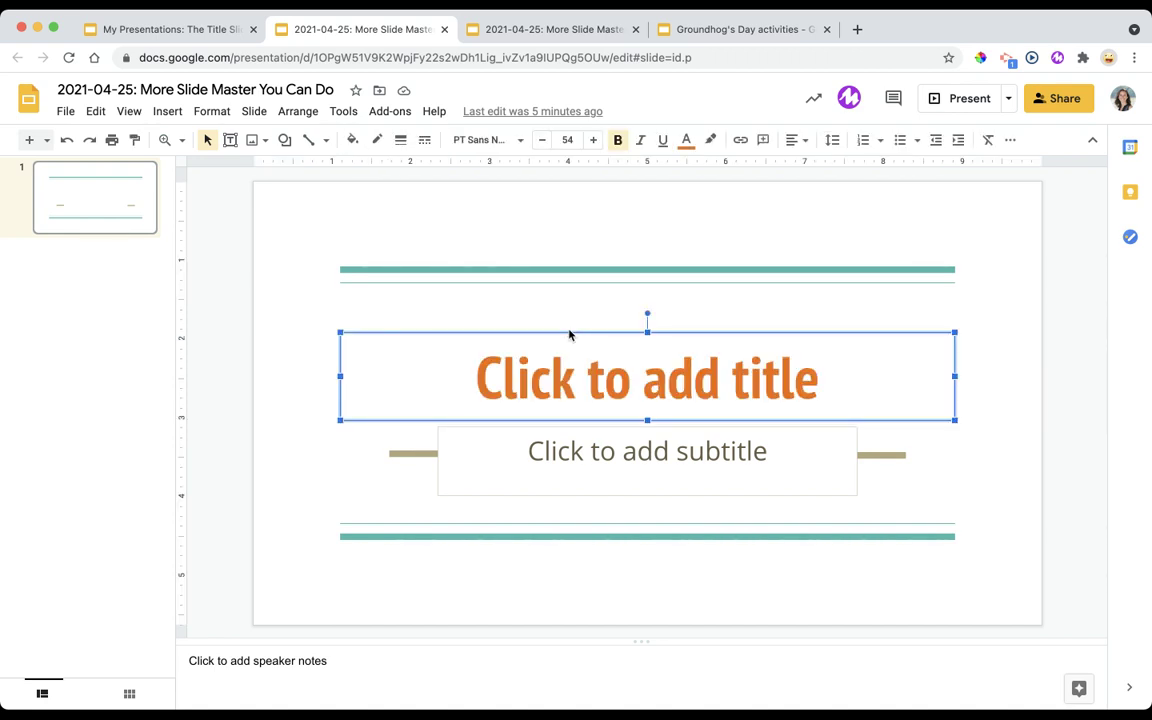
pyautogui.click(687, 142)
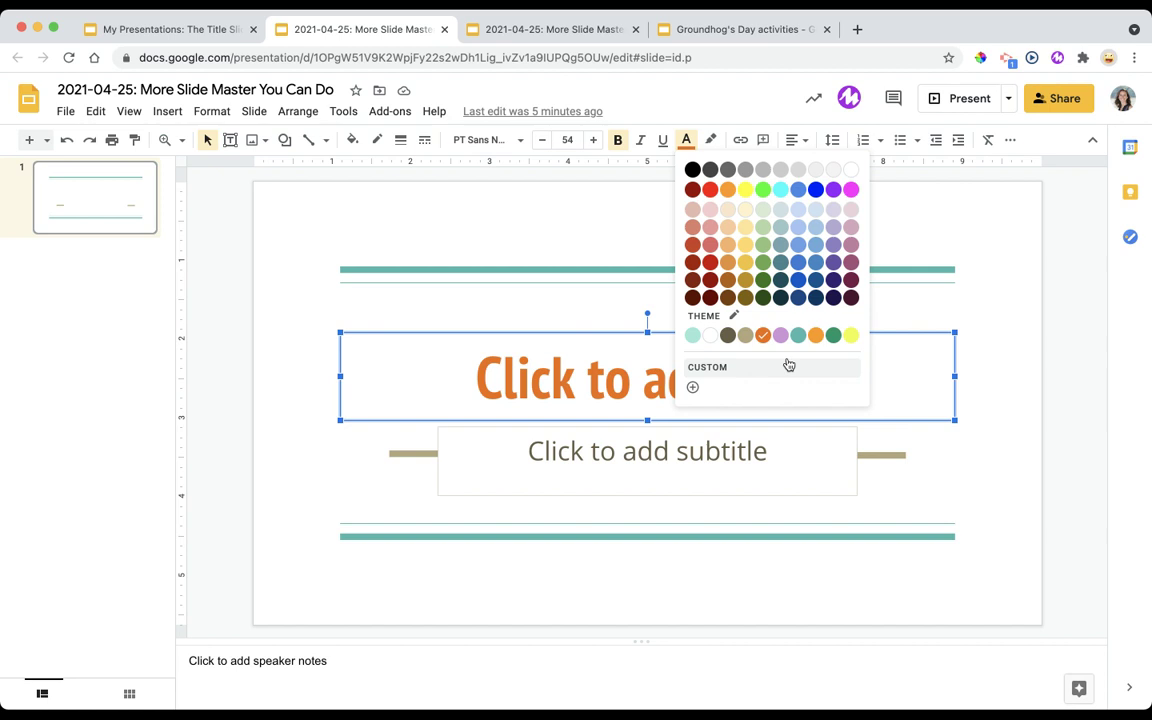
pyautogui.click(403, 322)
pyautogui.click(399, 332)
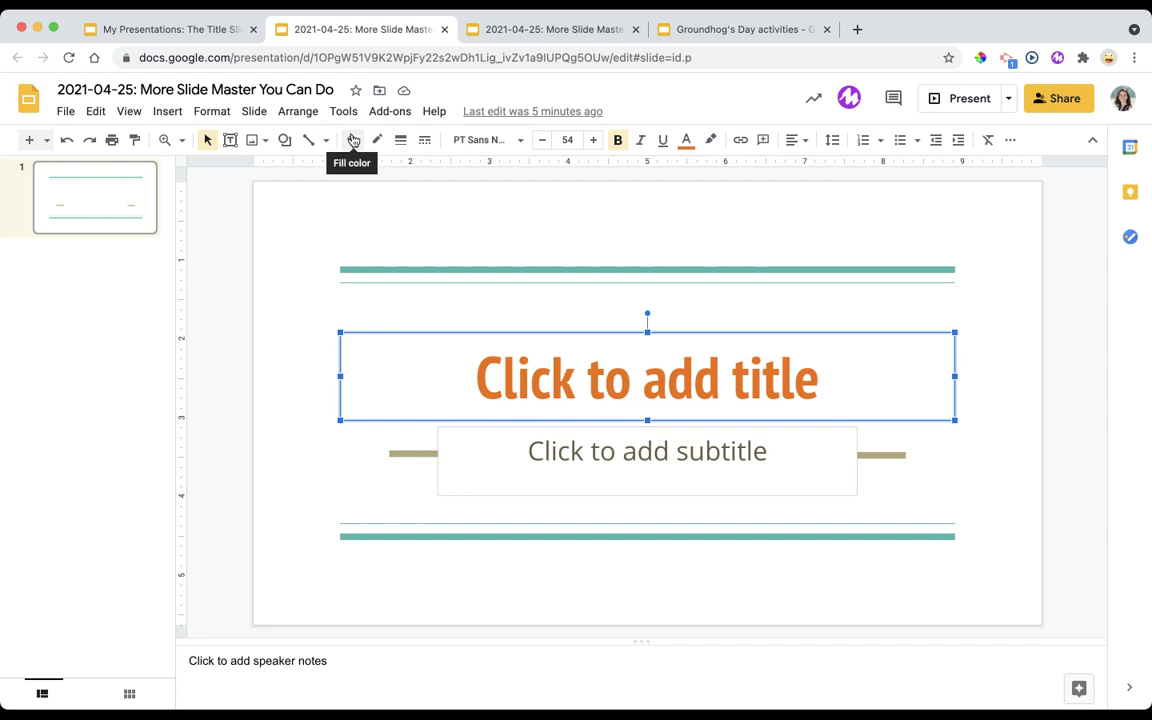
pyautogui.click(352, 141)
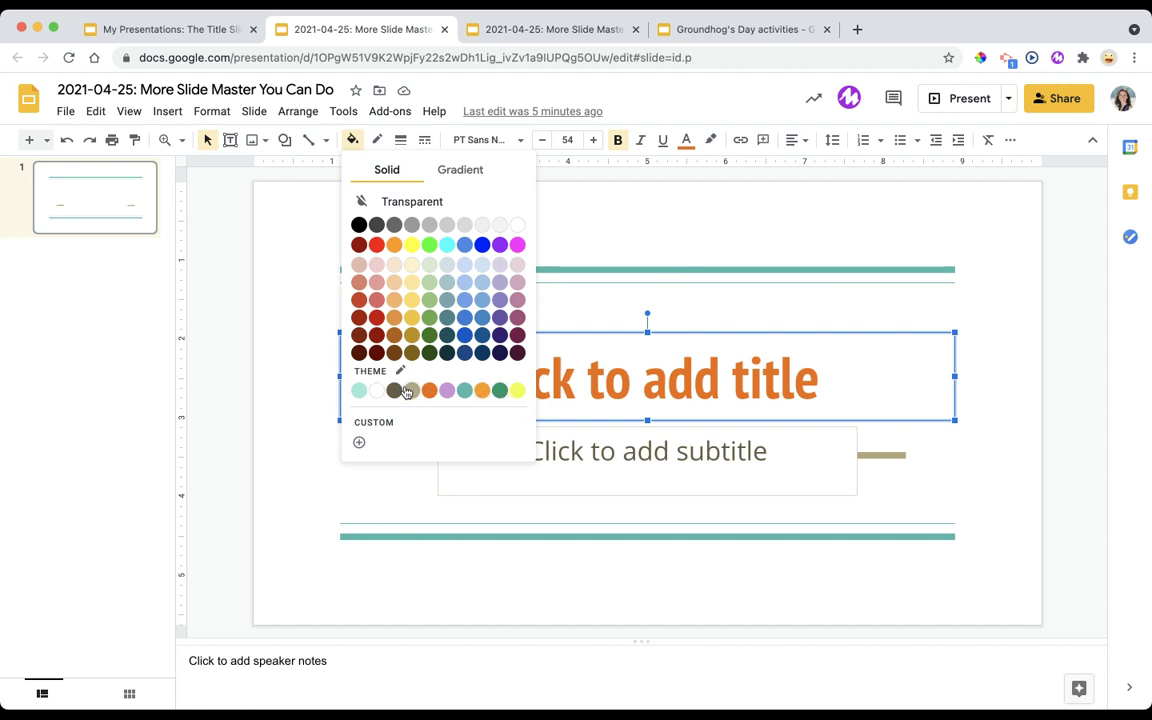
pyautogui.click(312, 404)
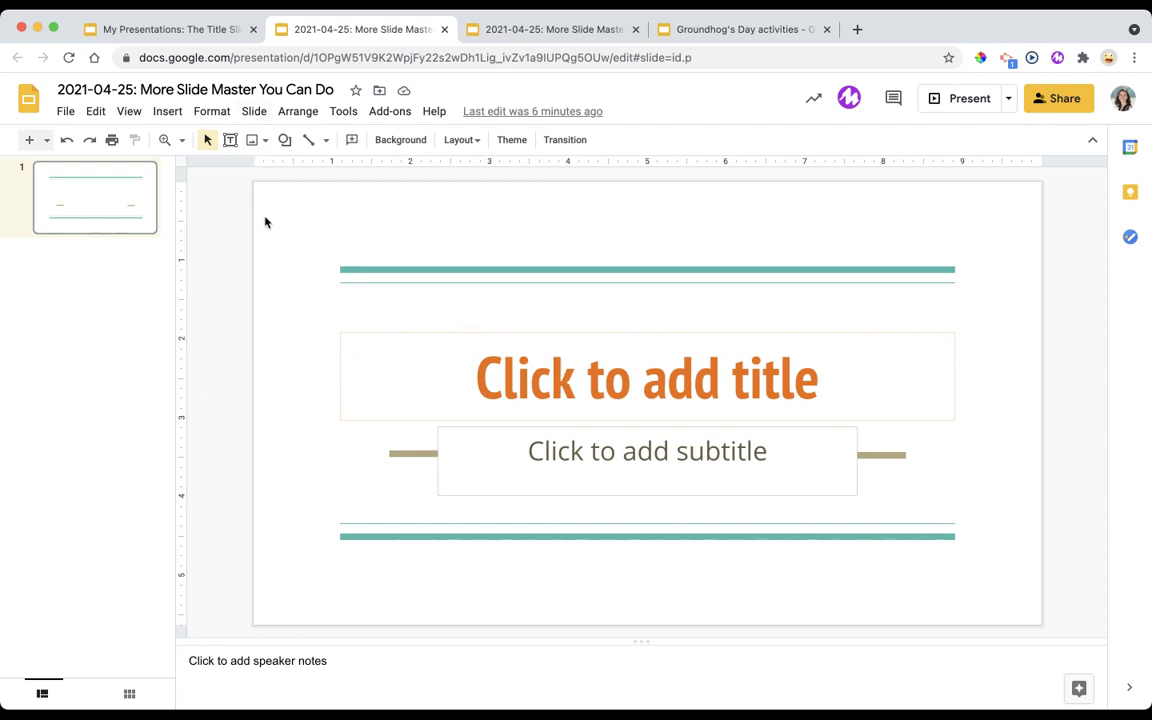
# Open the Tropic theme's master slide for editing and look through its layouts.
pyautogui.click(249, 114)
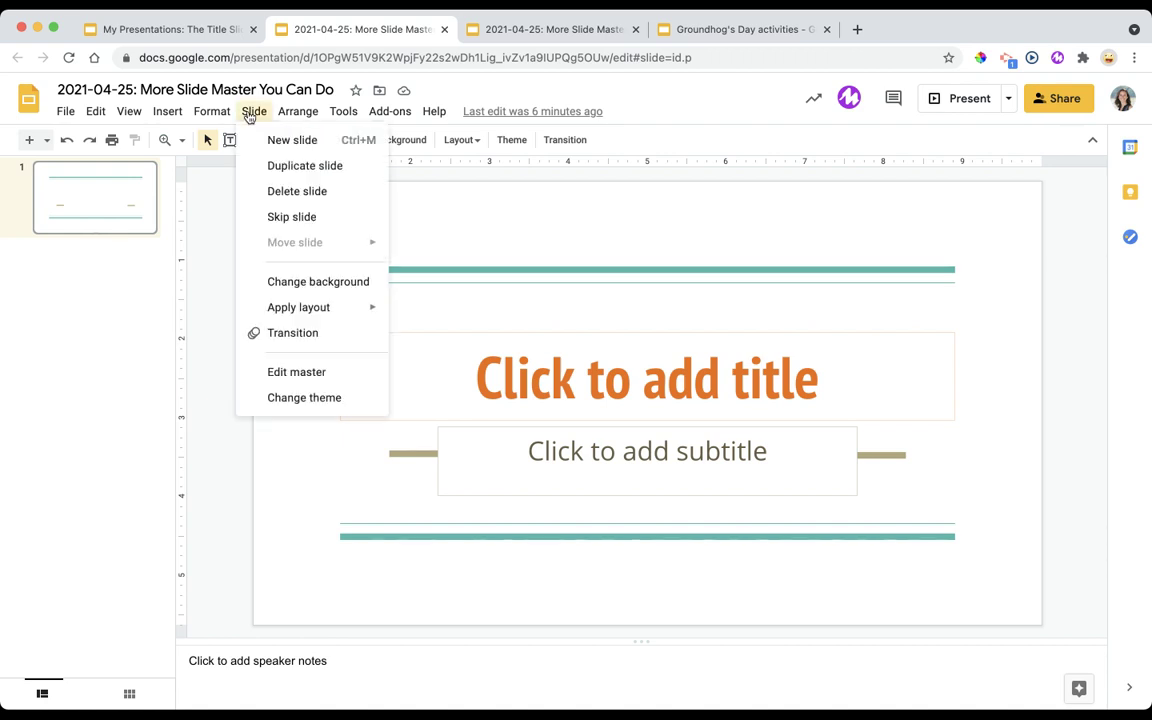
pyautogui.click(258, 372)
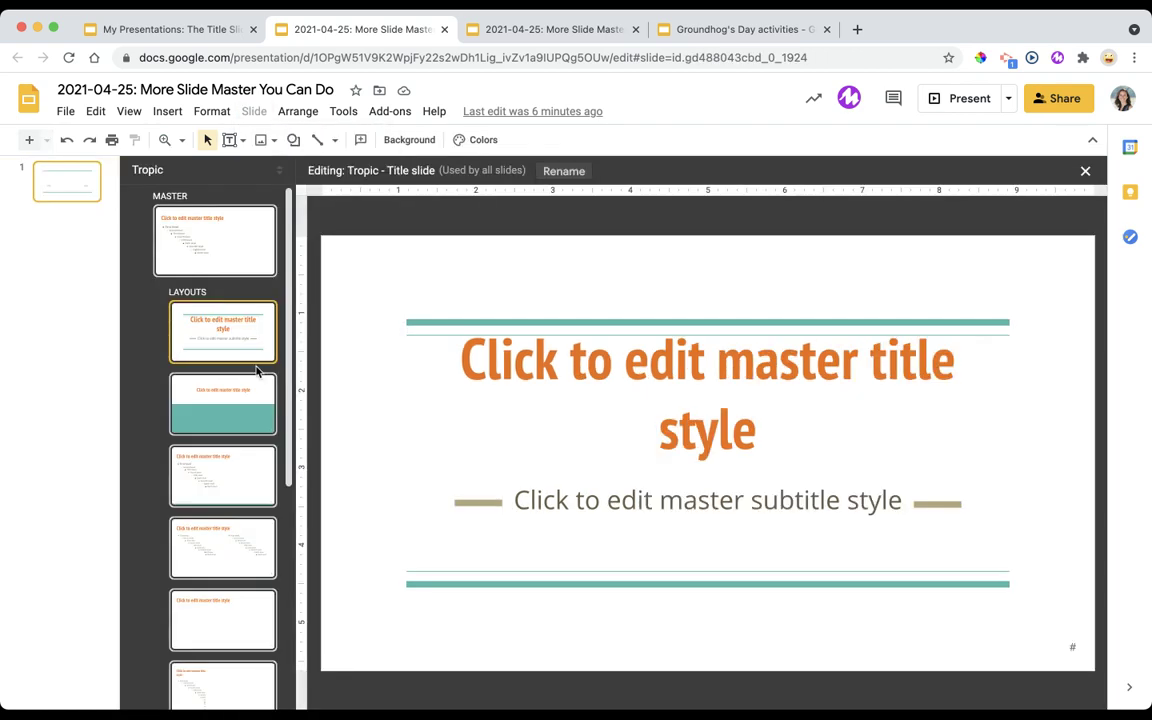
pyautogui.click(230, 238)
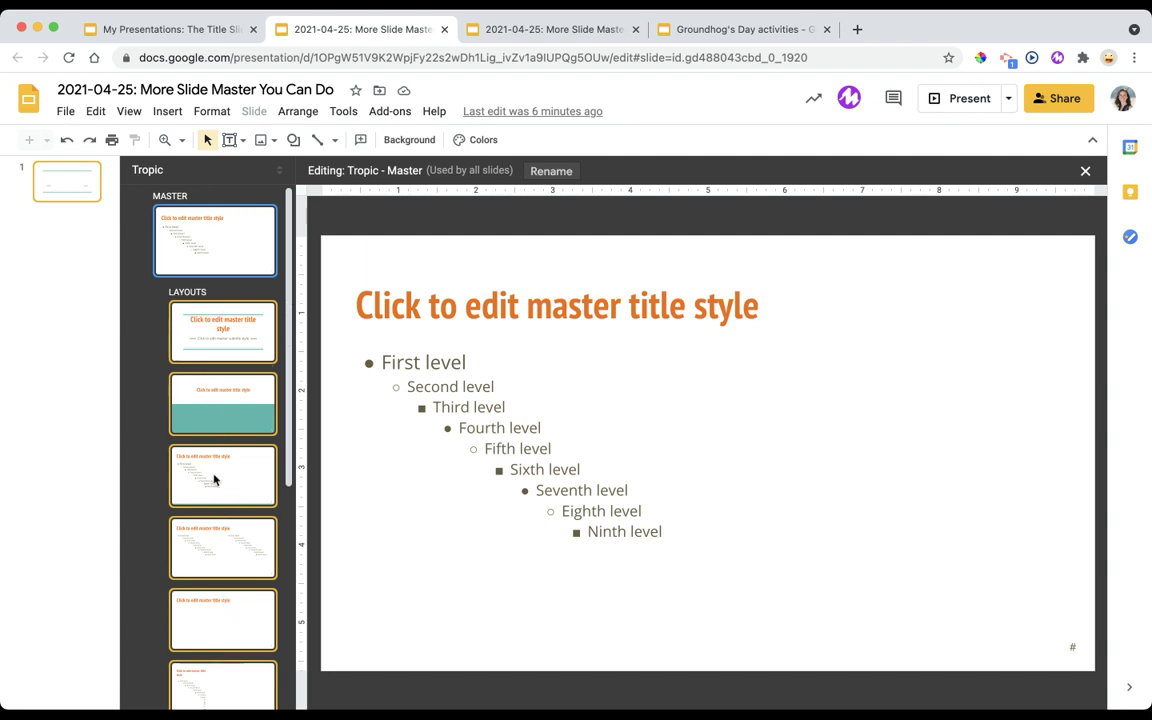
pyautogui.scroll(-3, 206, 648)
pyautogui.scroll(2, 205, 650)
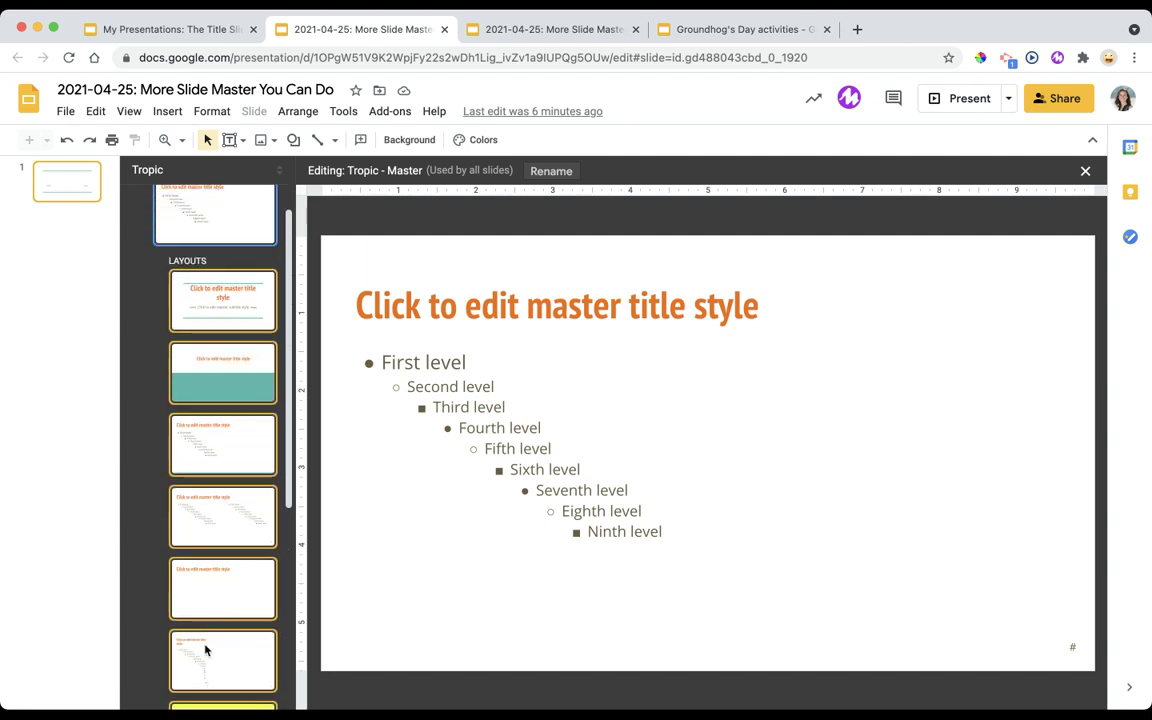
pyautogui.scroll(1, 206, 651)
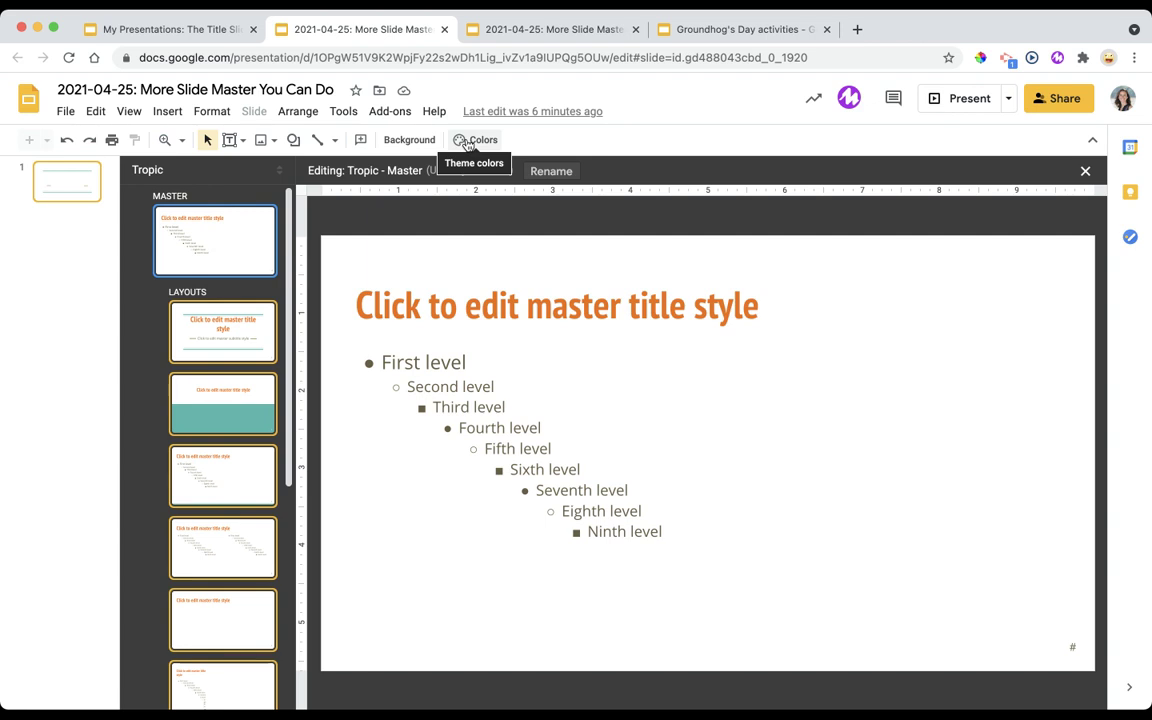
# Open the theme colors, set Text and background 1 to light purple #b4a7d6, and check the layouts.
pyautogui.click(466, 144)
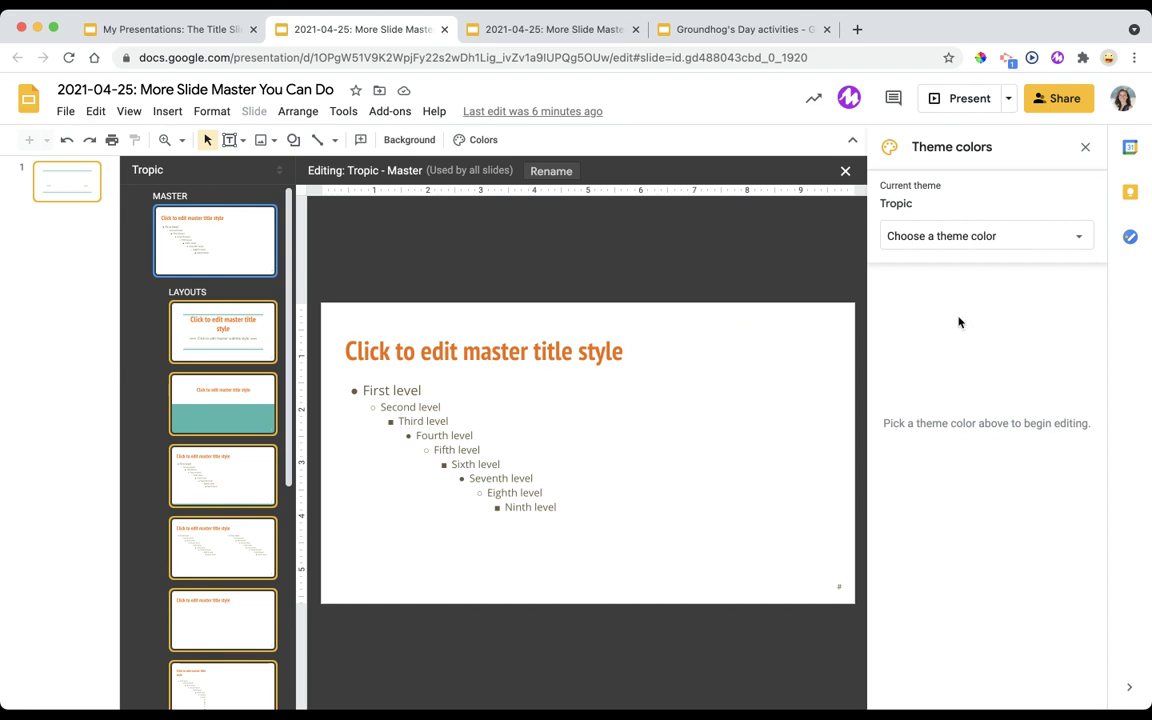
pyautogui.click(940, 237)
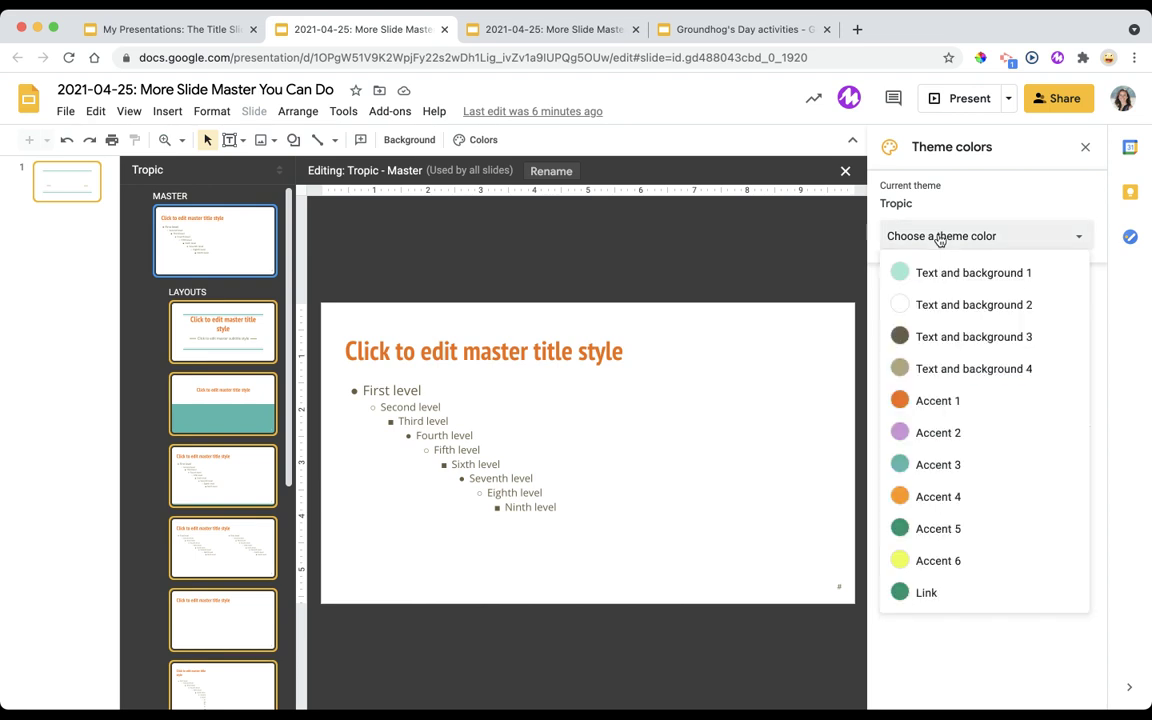
pyautogui.click(906, 278)
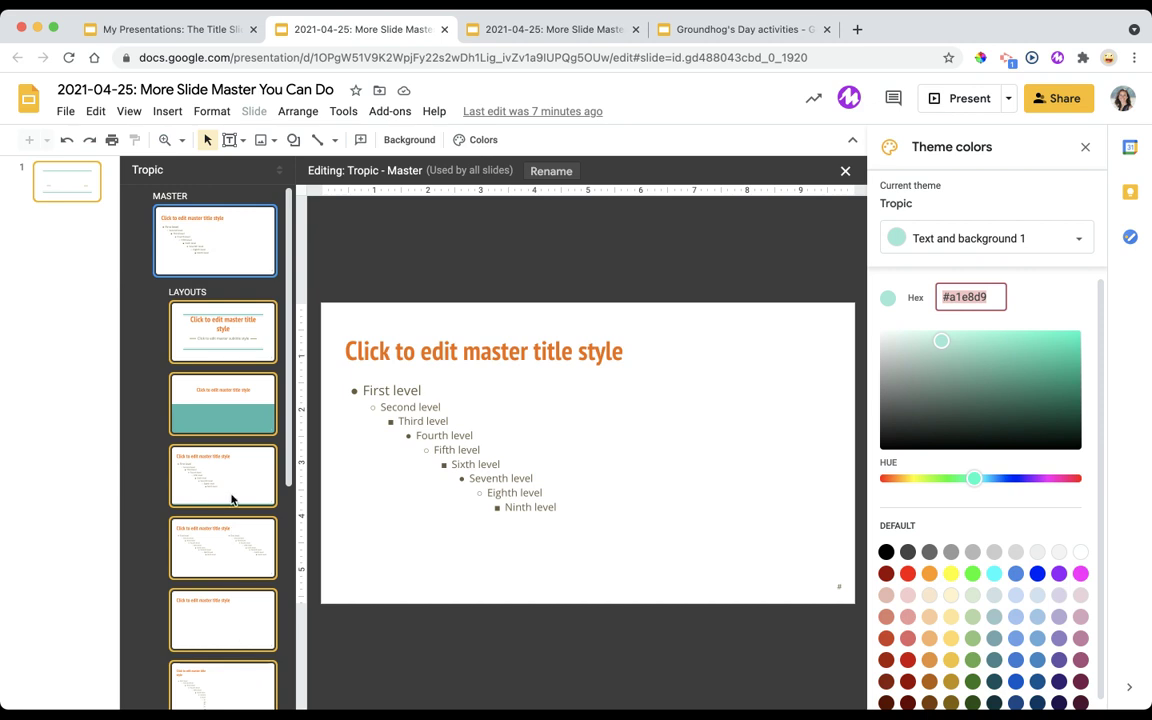
pyautogui.click(1057, 617)
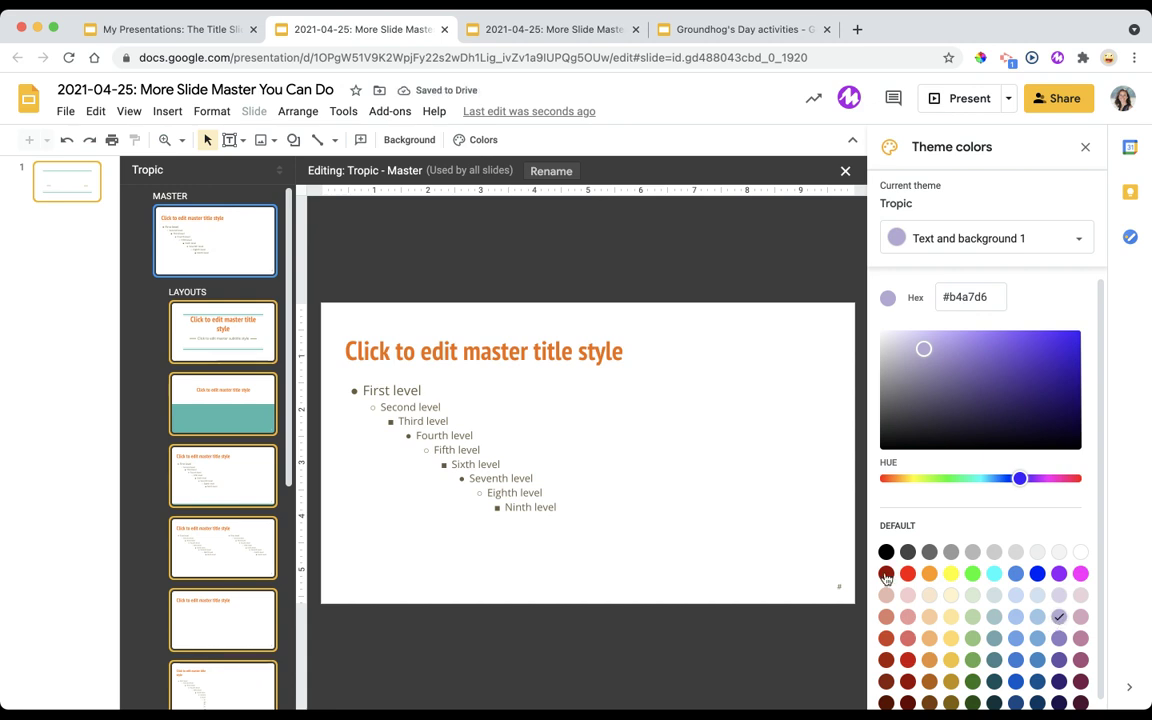
pyautogui.scroll(-5, 231, 516)
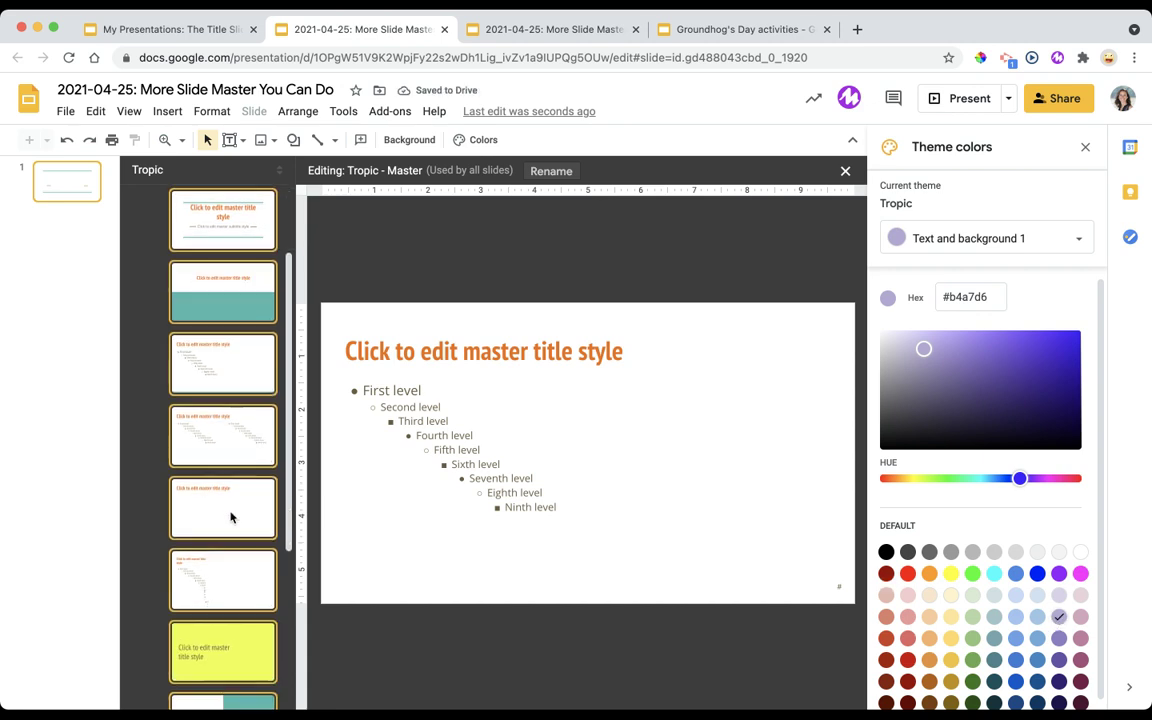
pyautogui.scroll(-1, 231, 516)
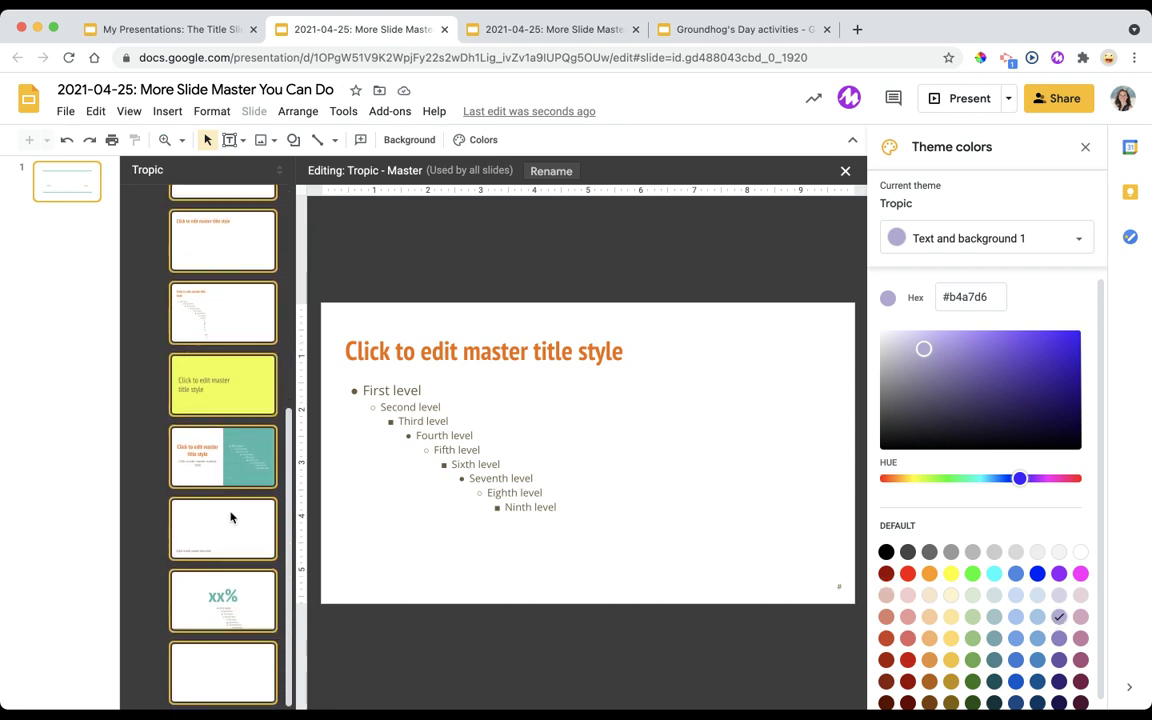
pyautogui.scroll(7, 231, 516)
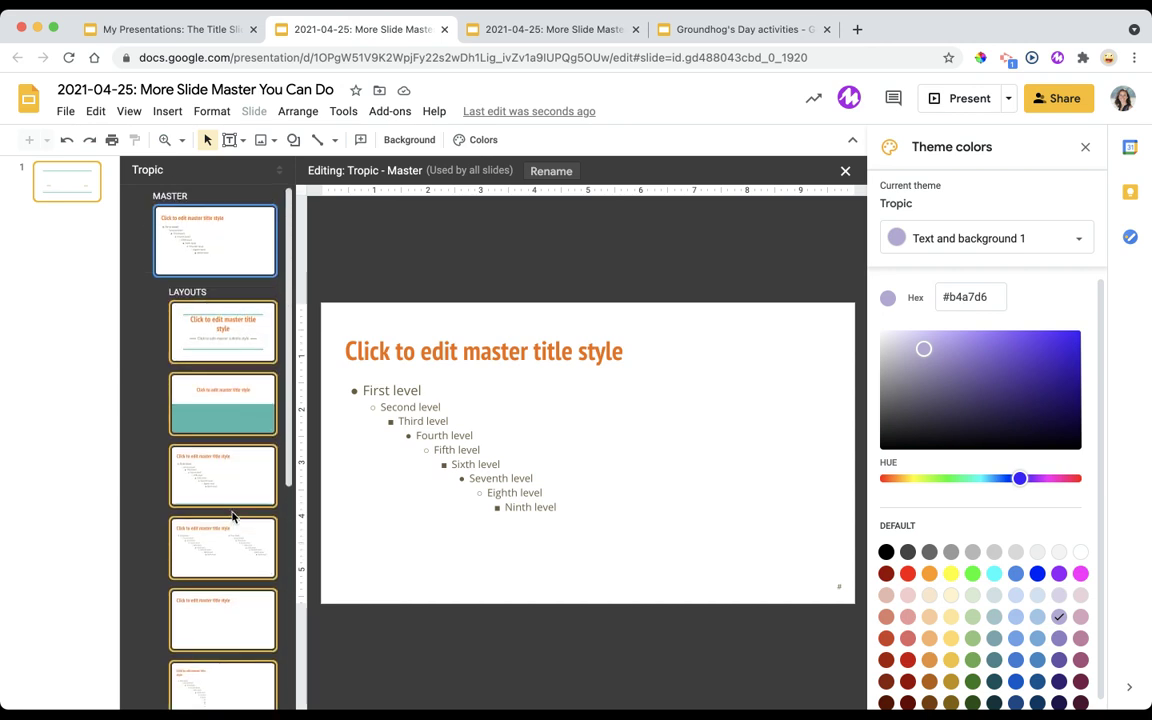
# Set the theme color Accent 3 to red #ff0000 and check the layouts that use it.
pyautogui.click(1067, 245)
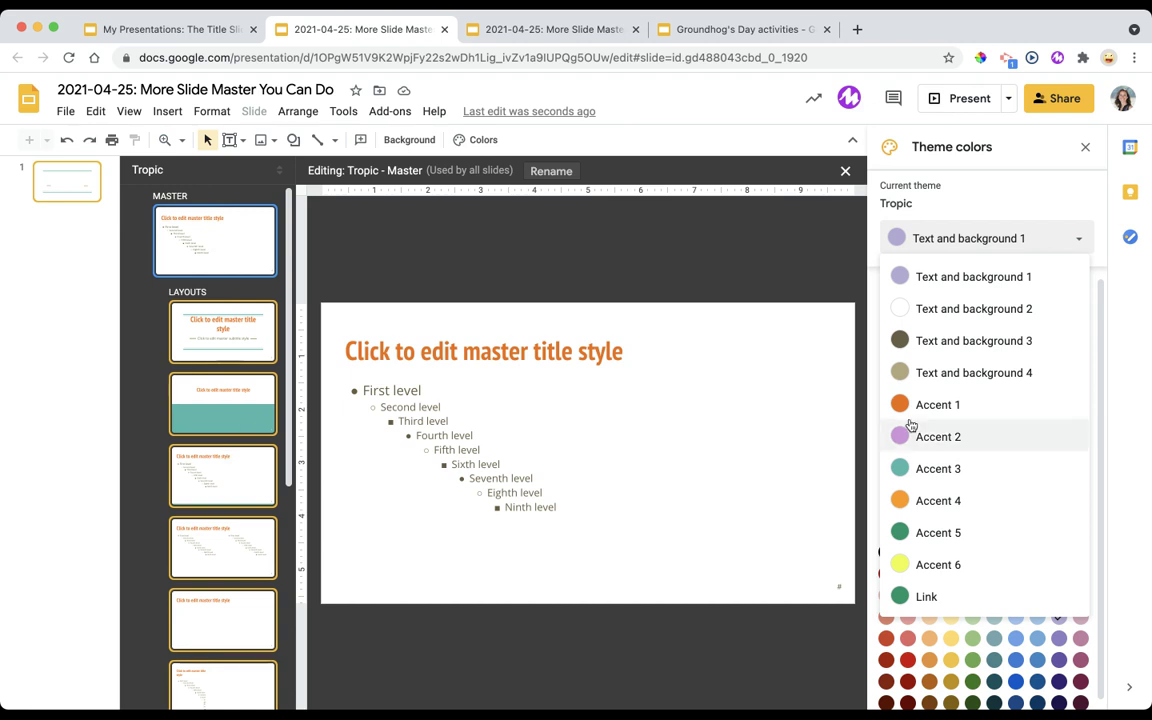
pyautogui.click(957, 470)
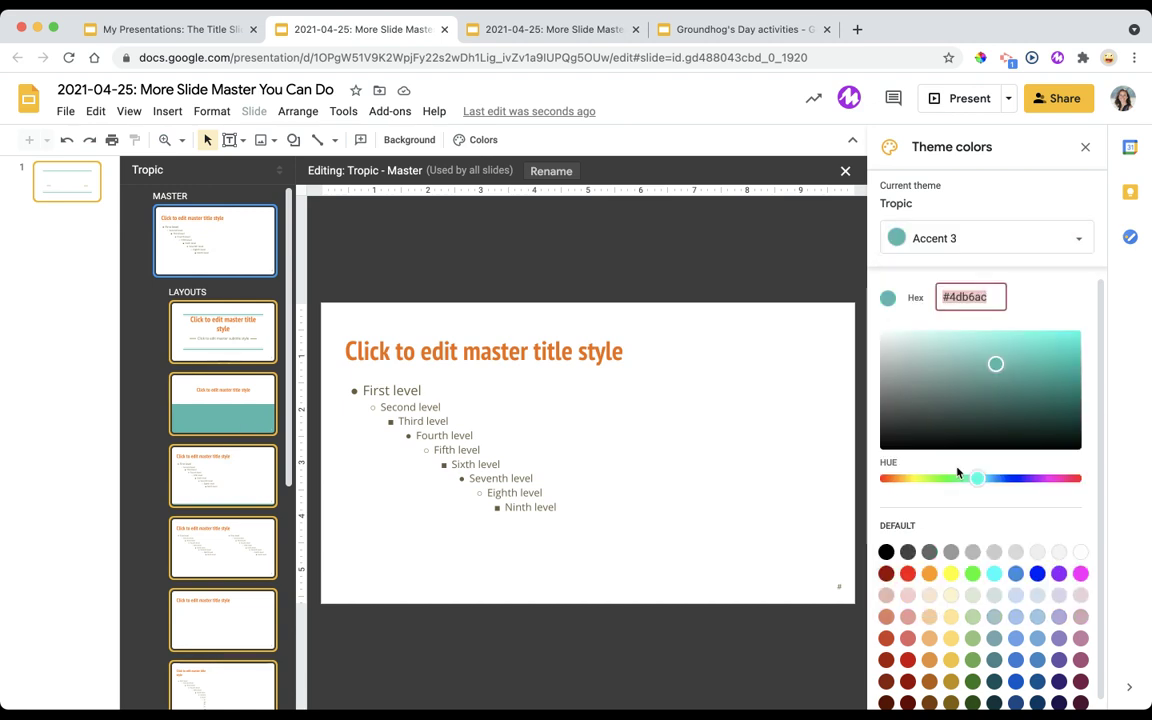
pyautogui.click(908, 574)
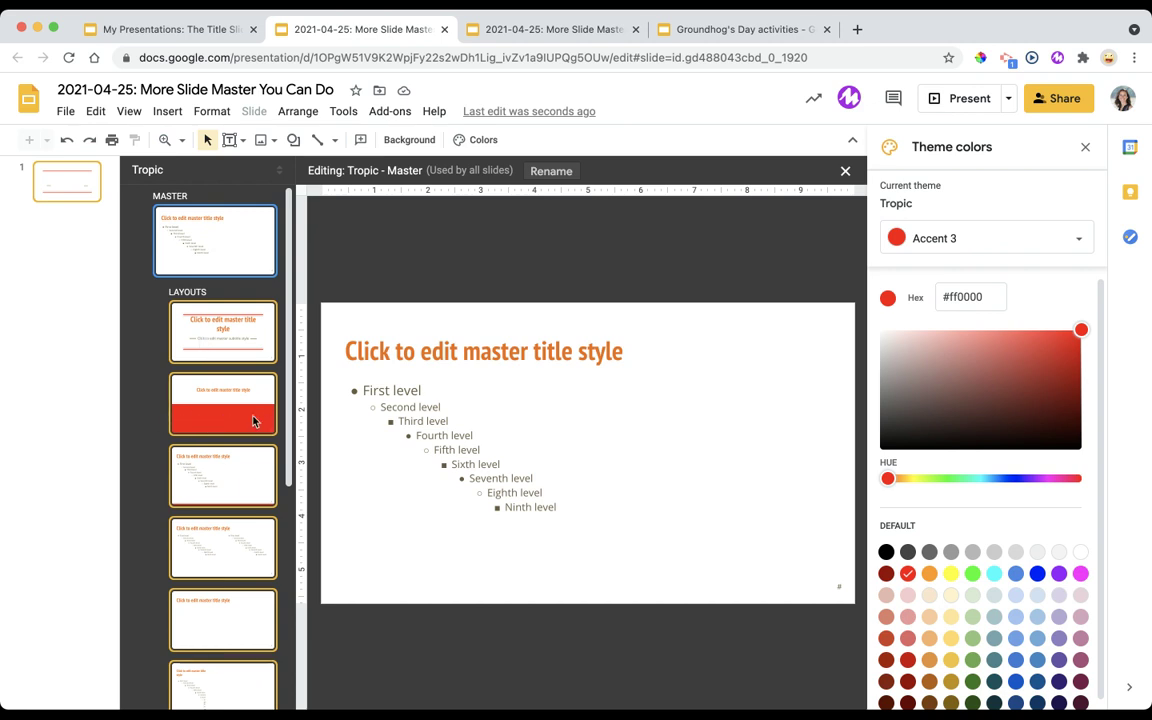
pyautogui.scroll(-4, 216, 505)
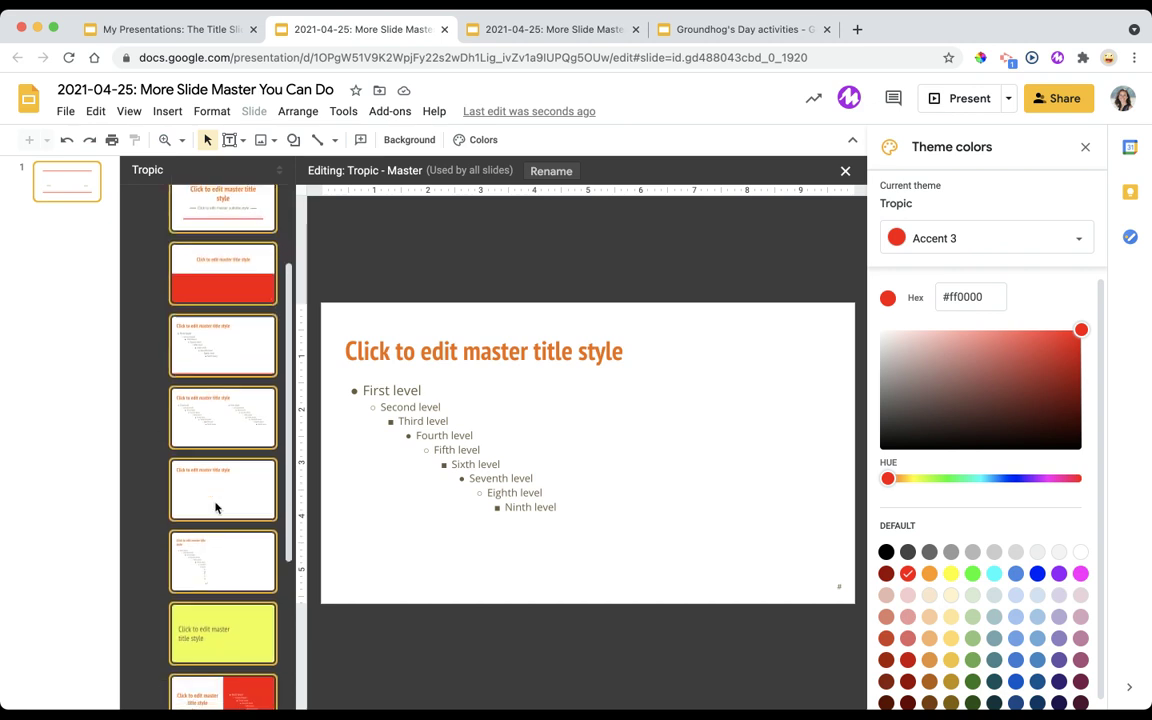
pyautogui.scroll(-2, 216, 508)
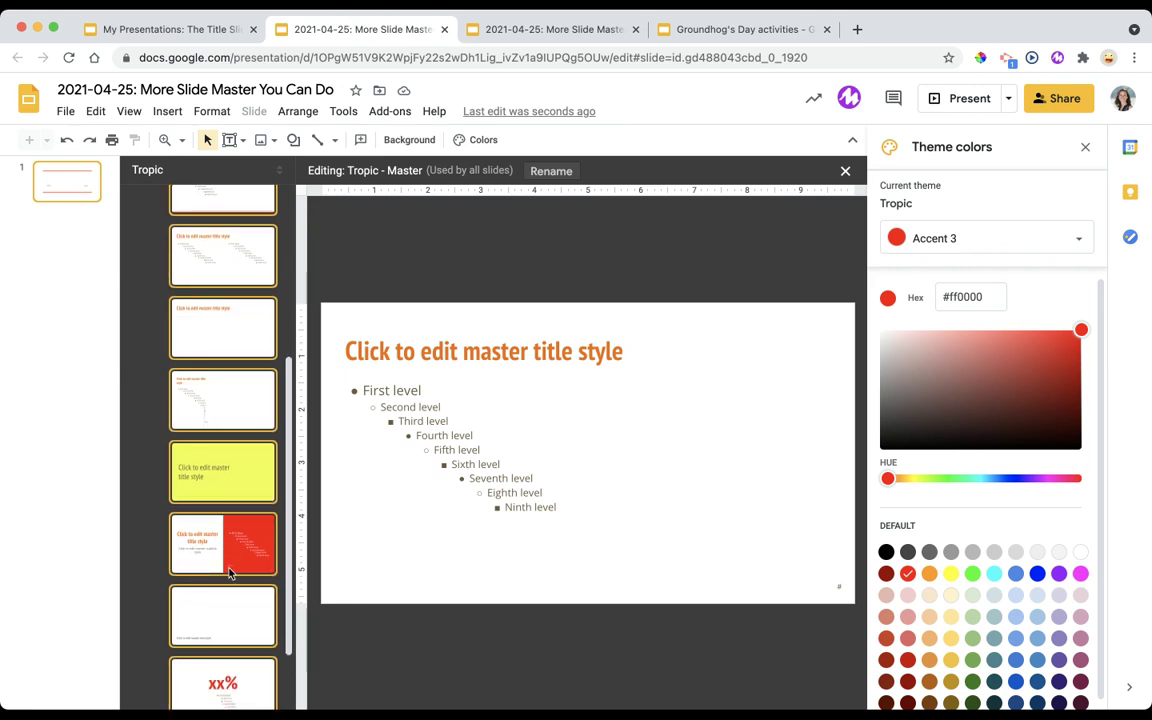
pyautogui.scroll(-1, 224, 609)
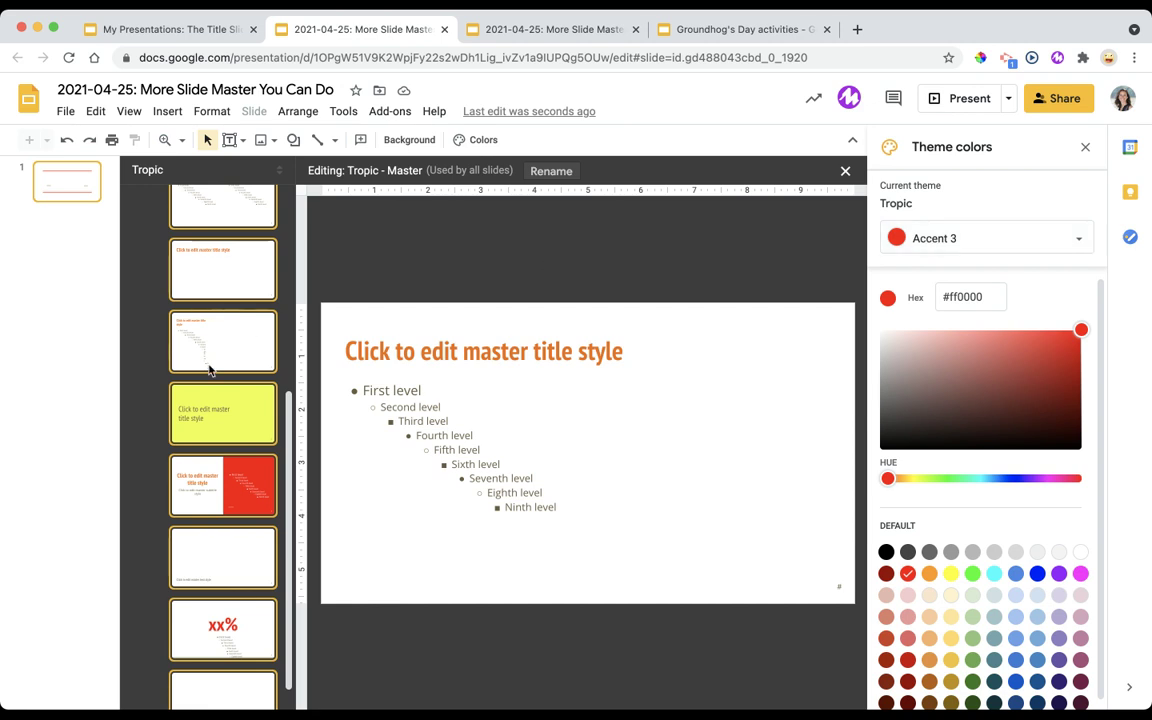
# Set the theme color Accent 6 to light blue #6d9eeb.
pyautogui.click(967, 238)
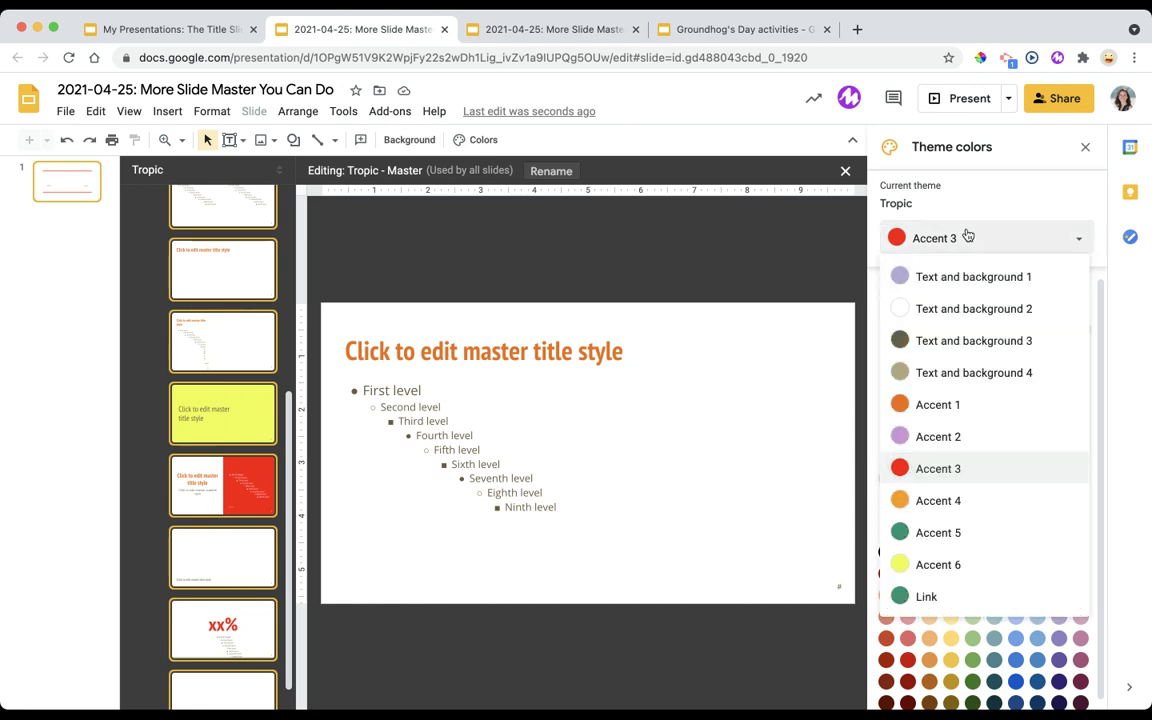
pyautogui.click(962, 566)
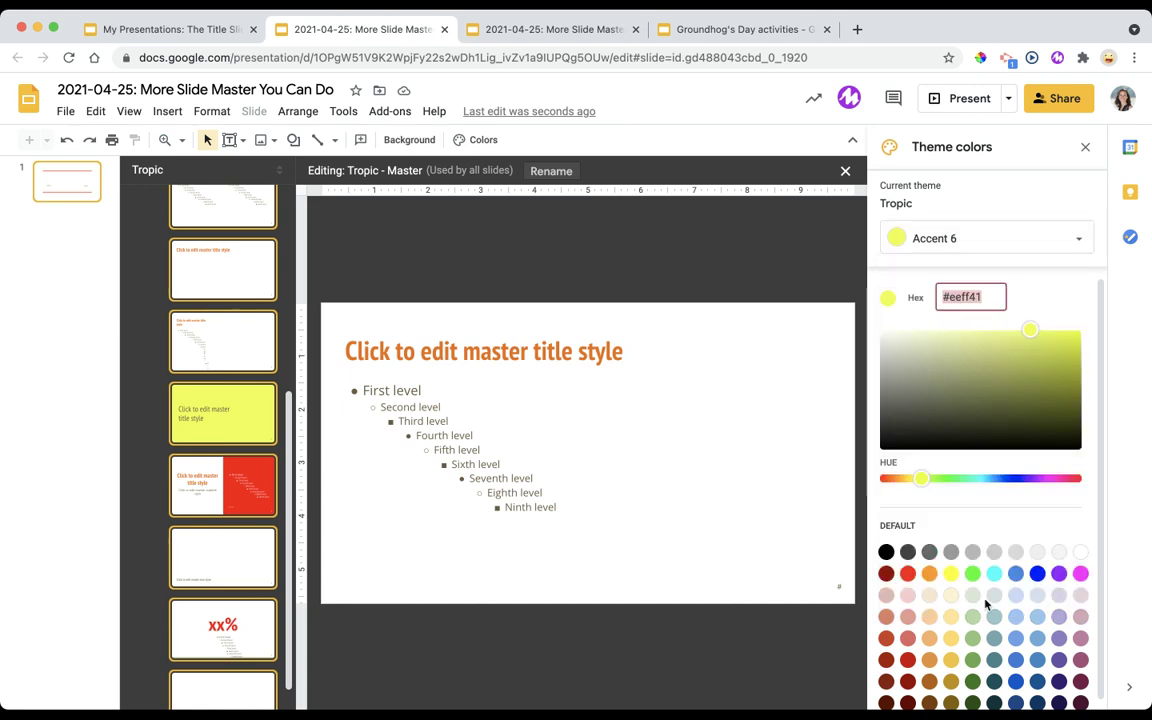
pyautogui.click(1016, 641)
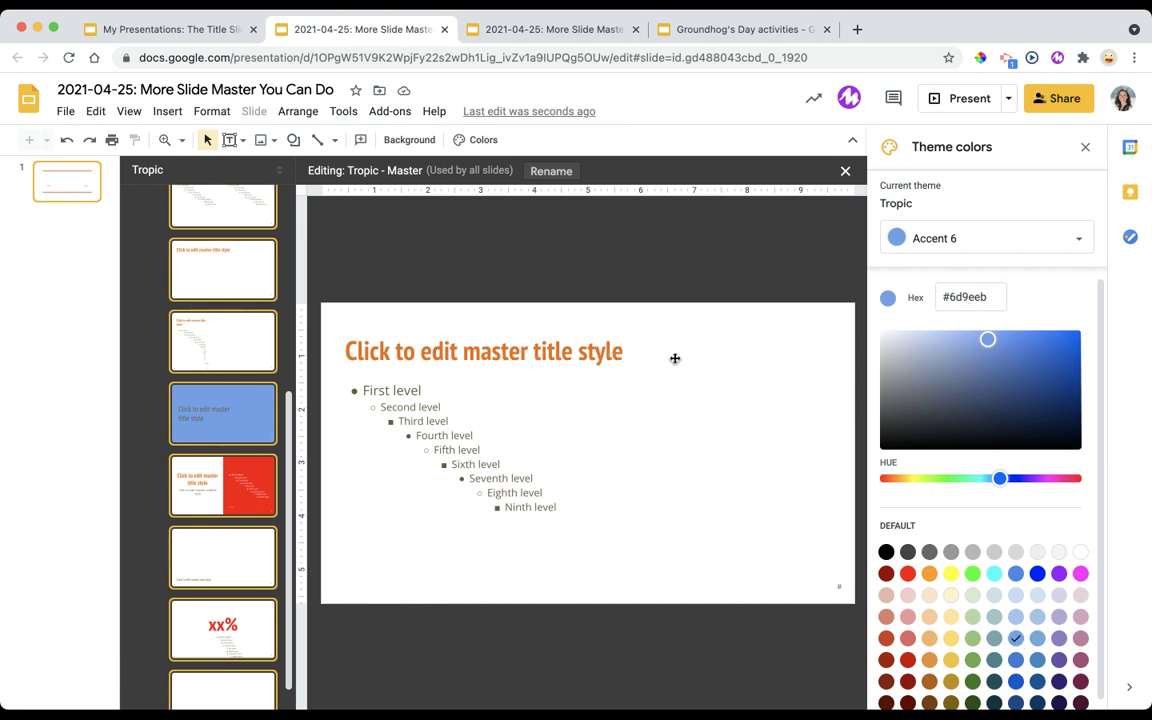
# Set the theme color Accent 1 to black #000000.
pyautogui.click(924, 234)
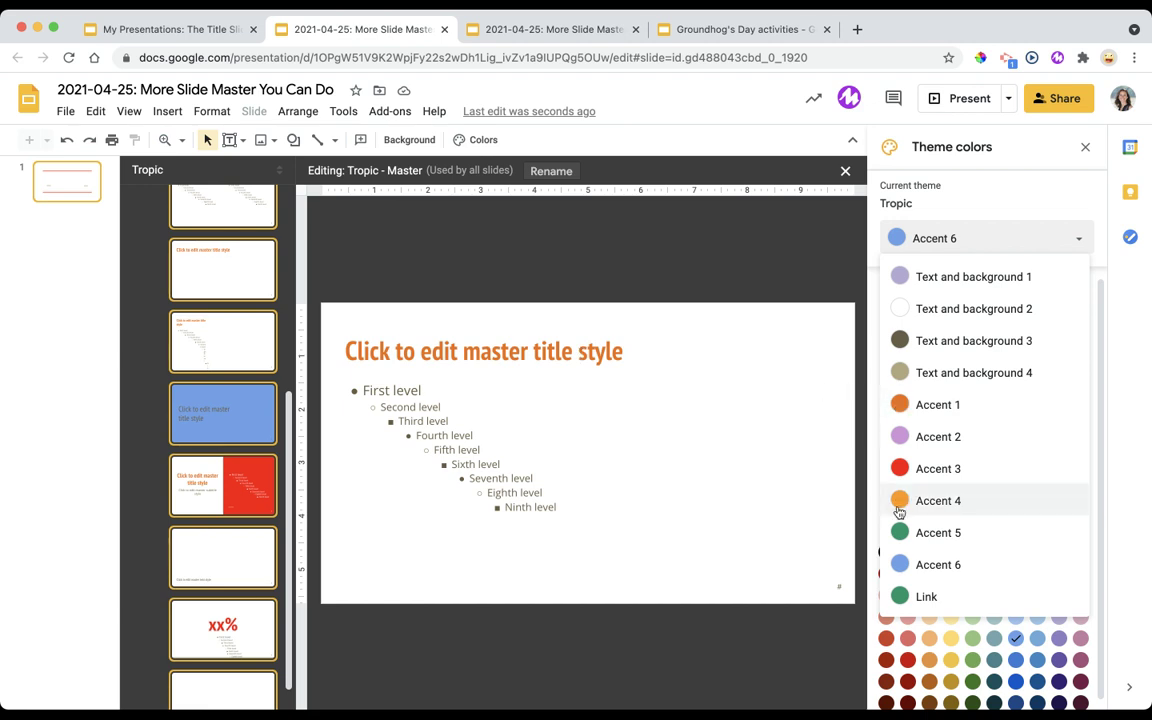
pyautogui.click(946, 405)
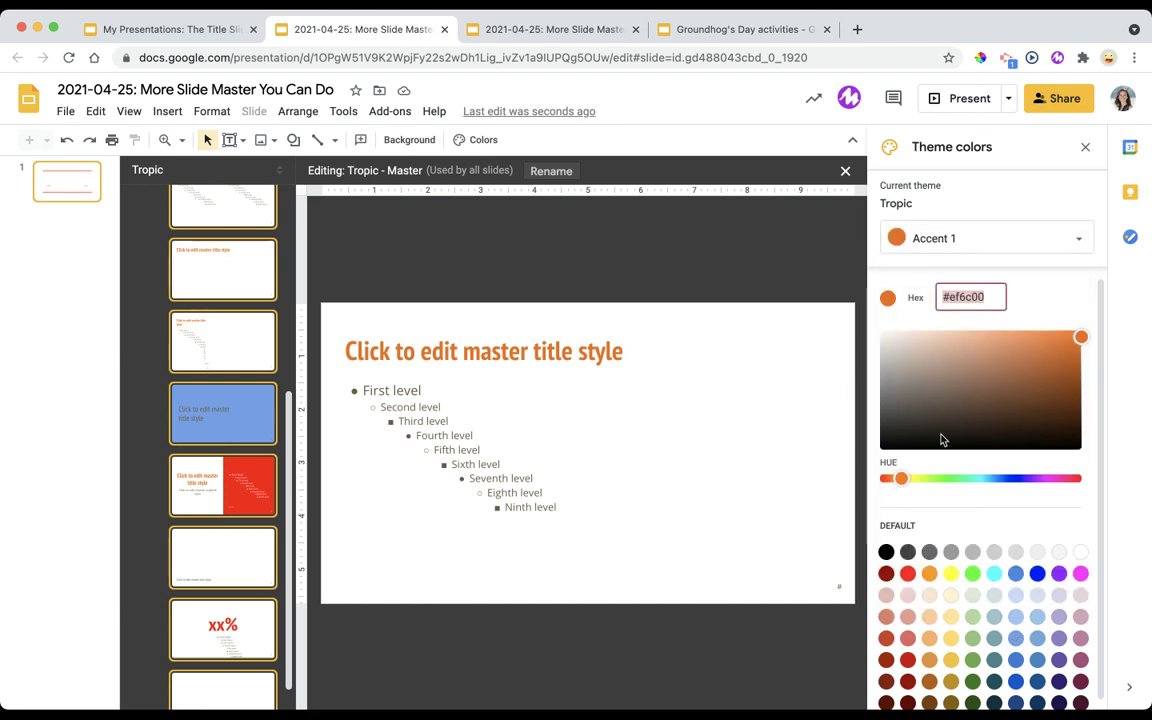
pyautogui.click(886, 553)
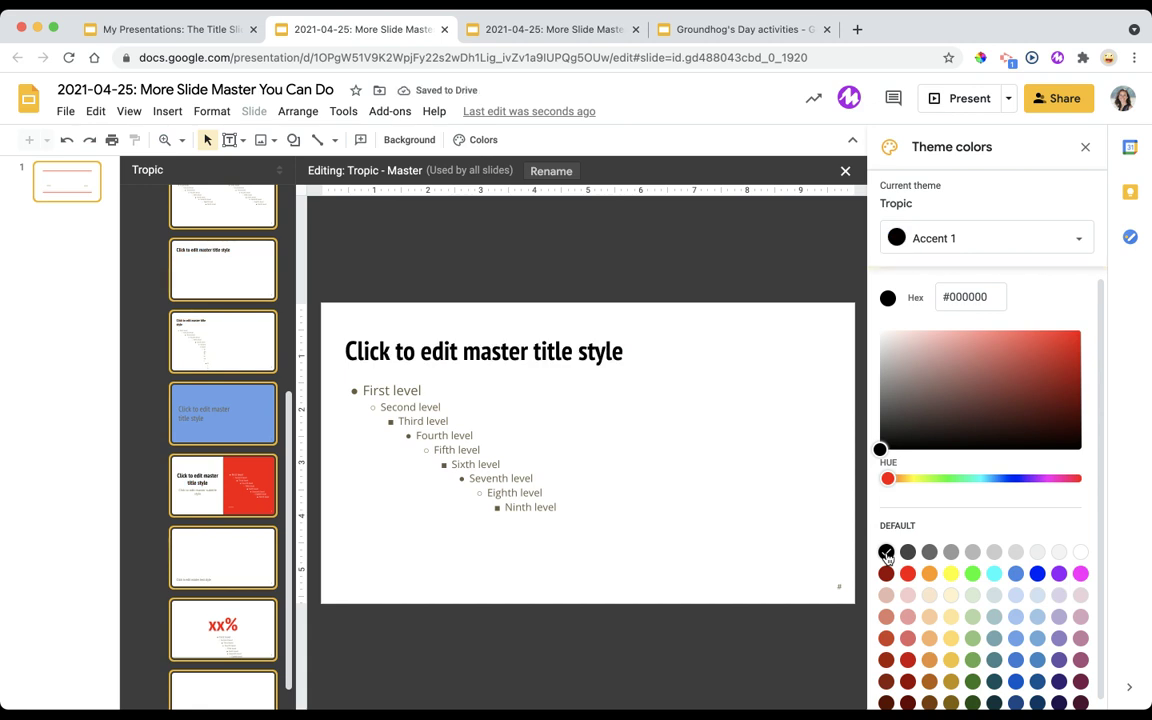
# Open the Link theme color for editing and review its color choices and the list of theme colors.
pyautogui.click(977, 241)
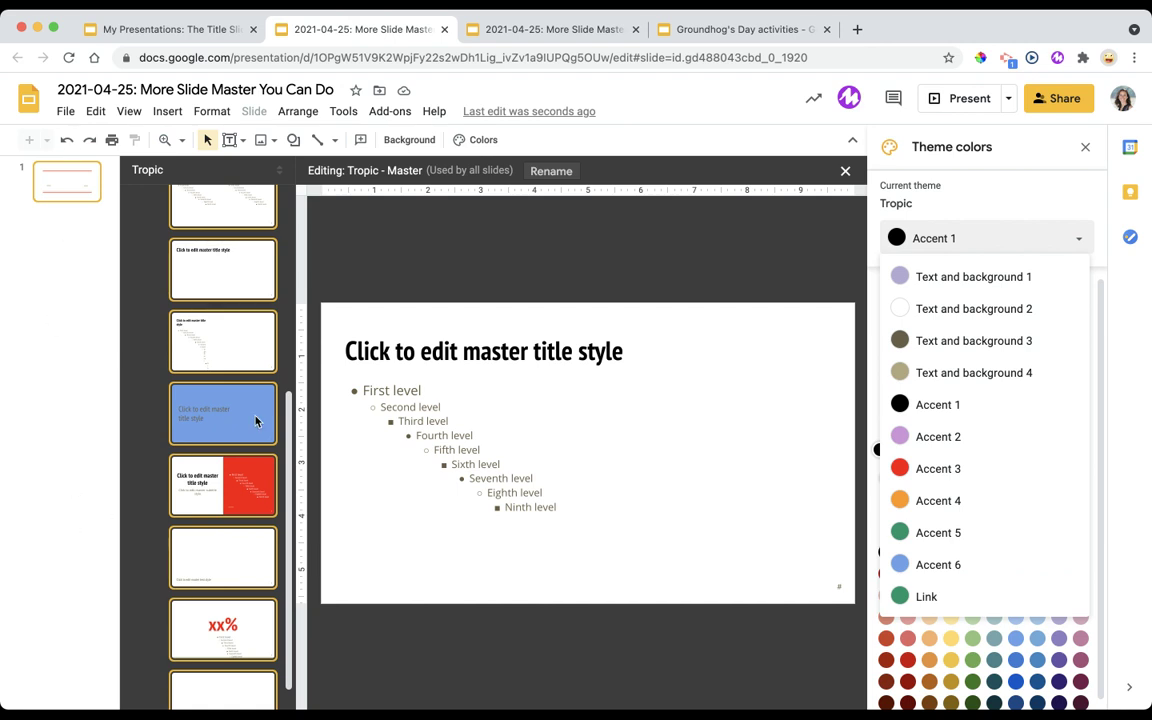
pyautogui.click(938, 598)
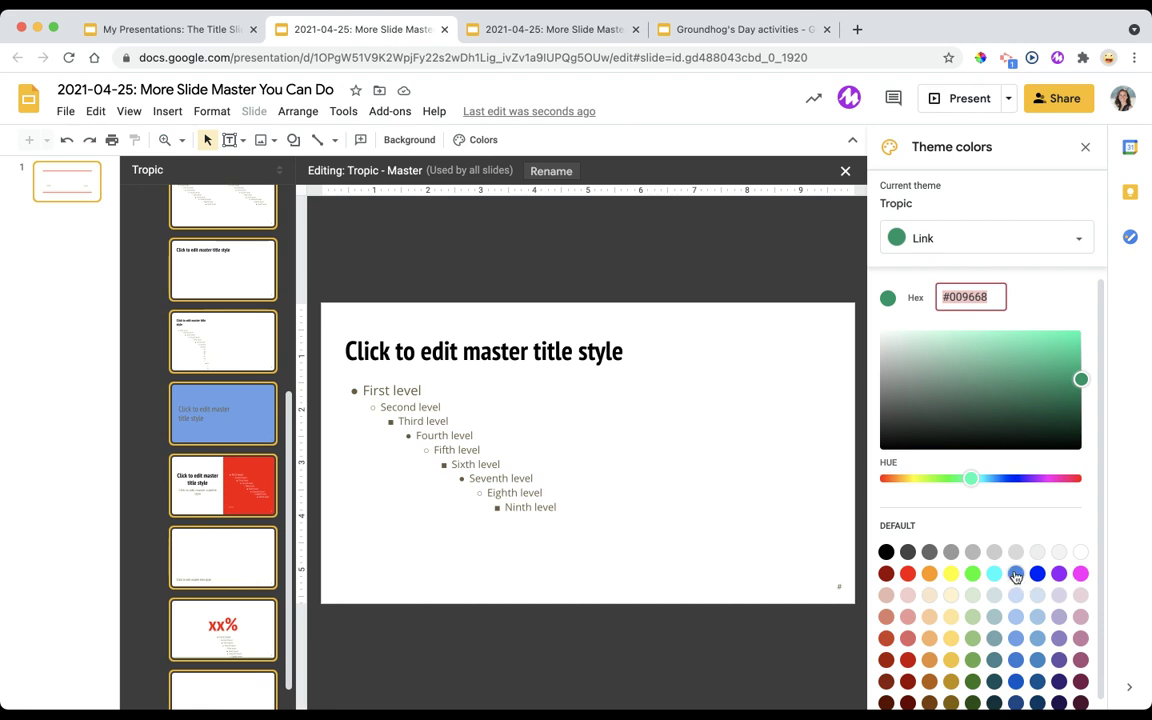
pyautogui.scroll(-1, 1015, 577)
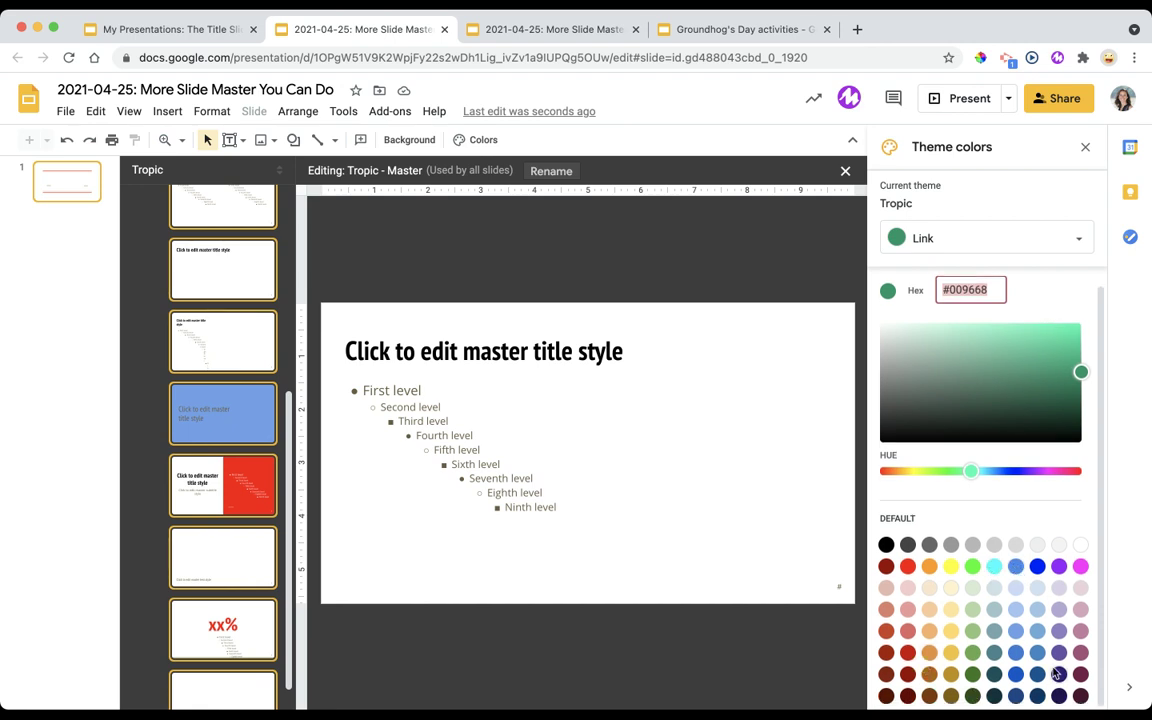
pyautogui.click(1010, 237)
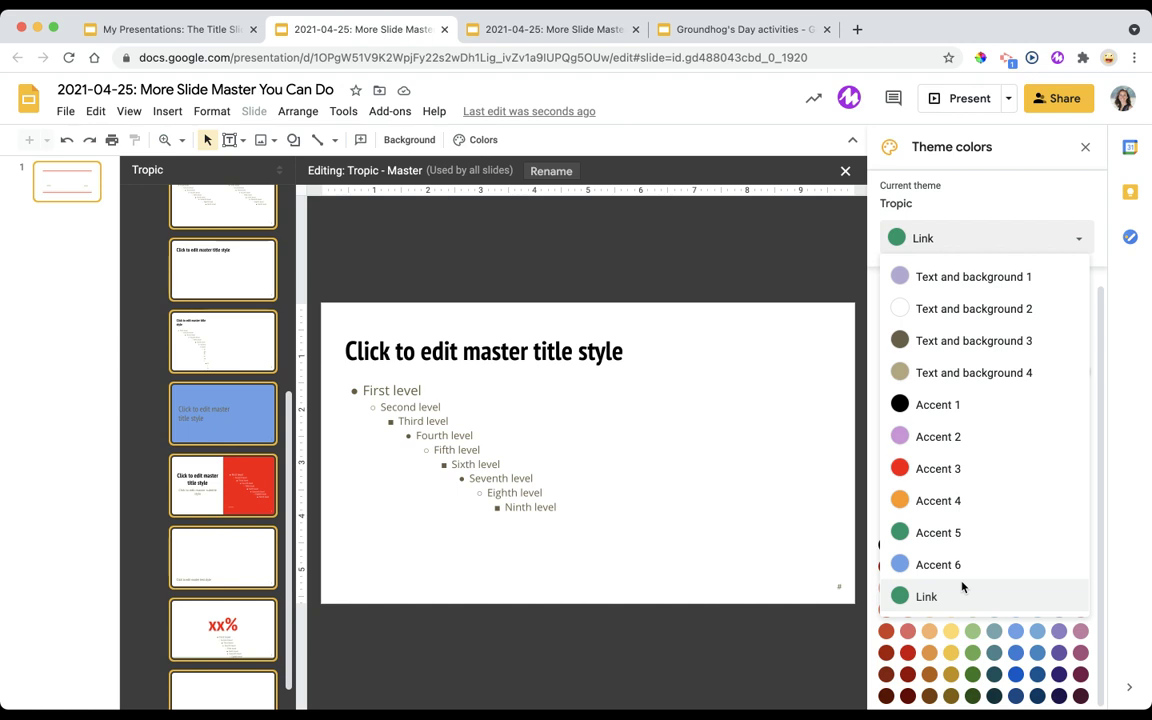
pyautogui.click(983, 241)
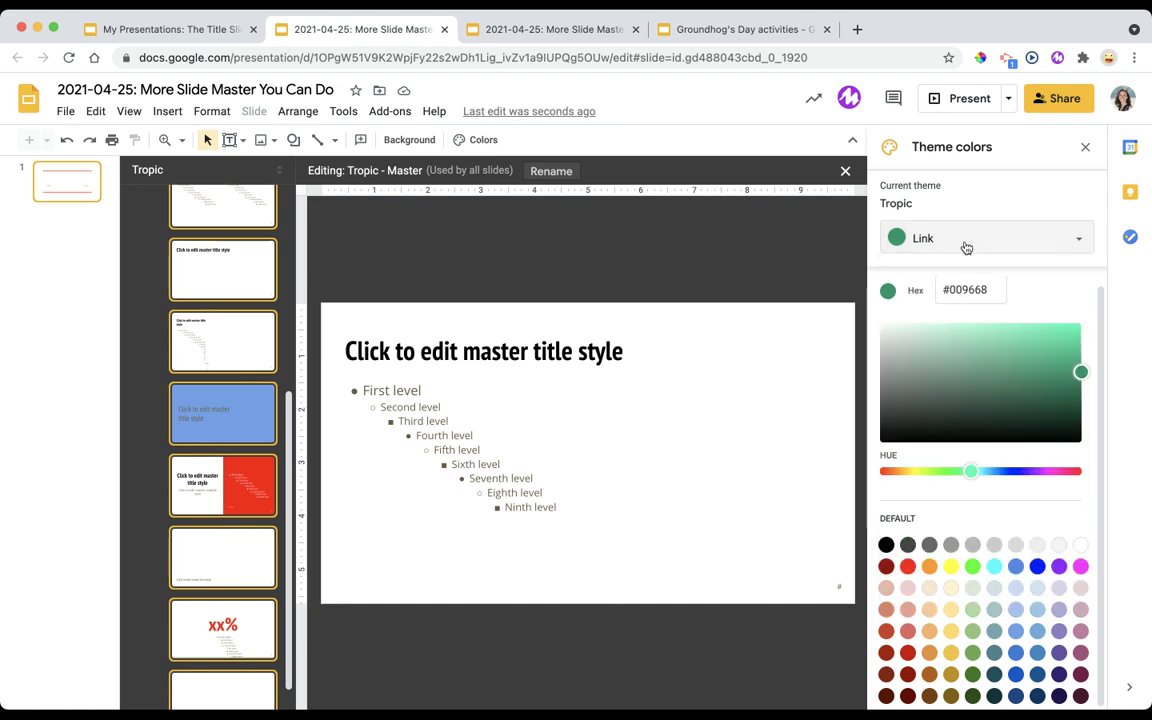